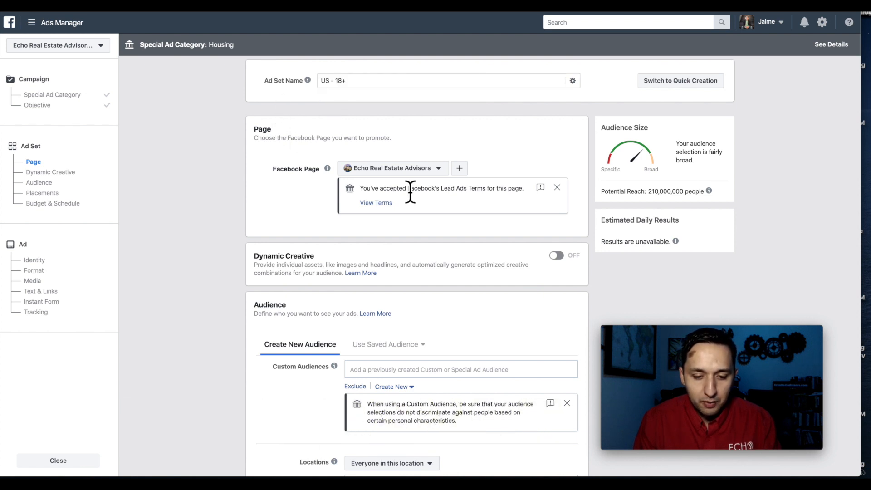
pyautogui.scroll(-3, 475, 230)
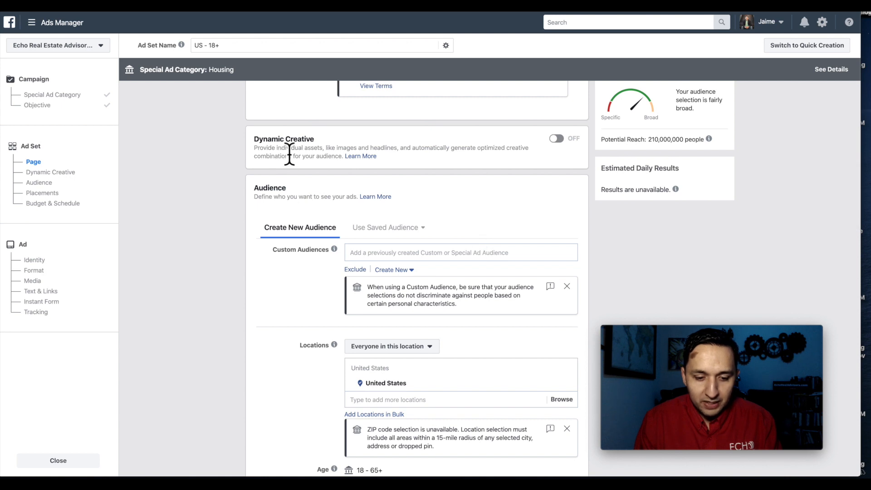
pyautogui.scroll(-2, 474, 171)
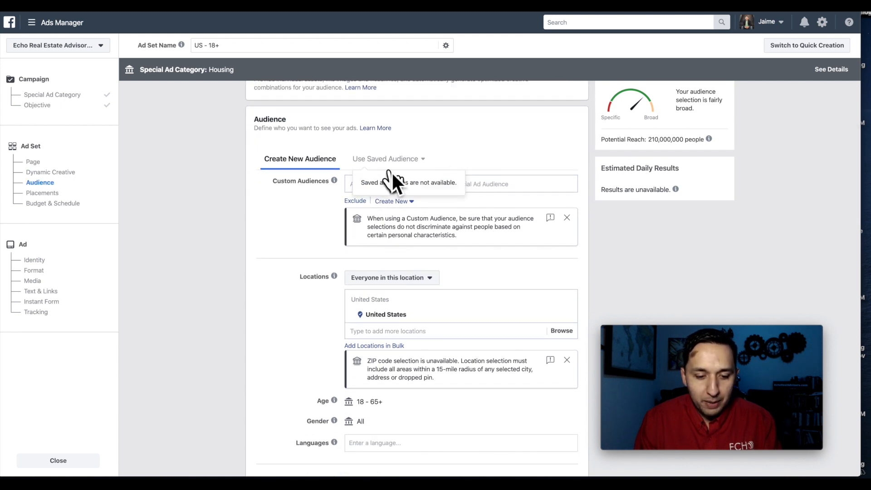
pyautogui.moveTo(333, 180)
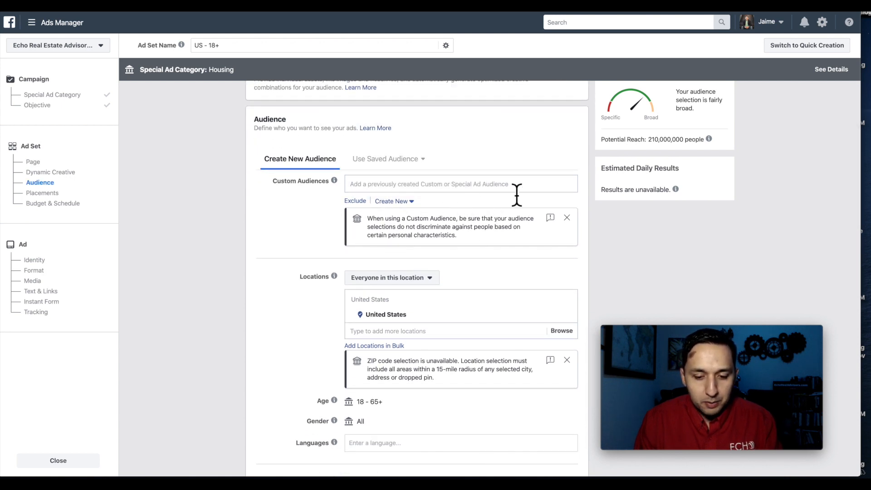
pyautogui.scroll(-1, 517, 195)
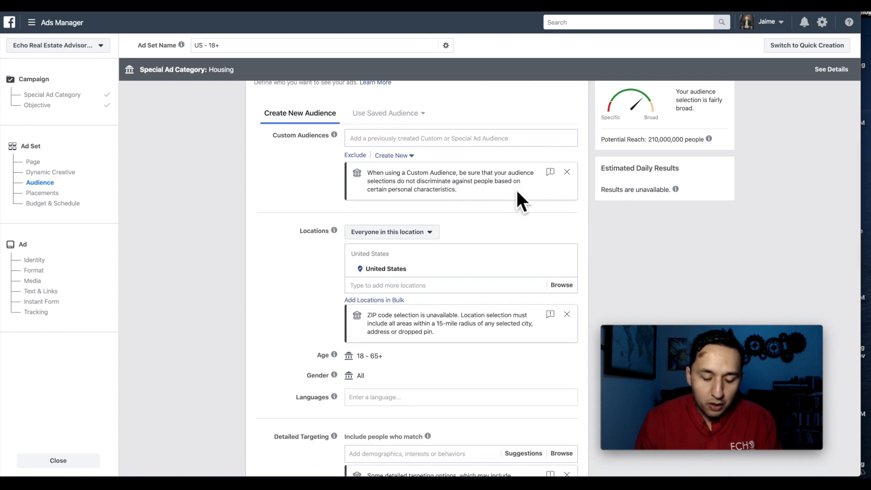
pyautogui.scroll(-1, 515, 189)
pyautogui.click(414, 256)
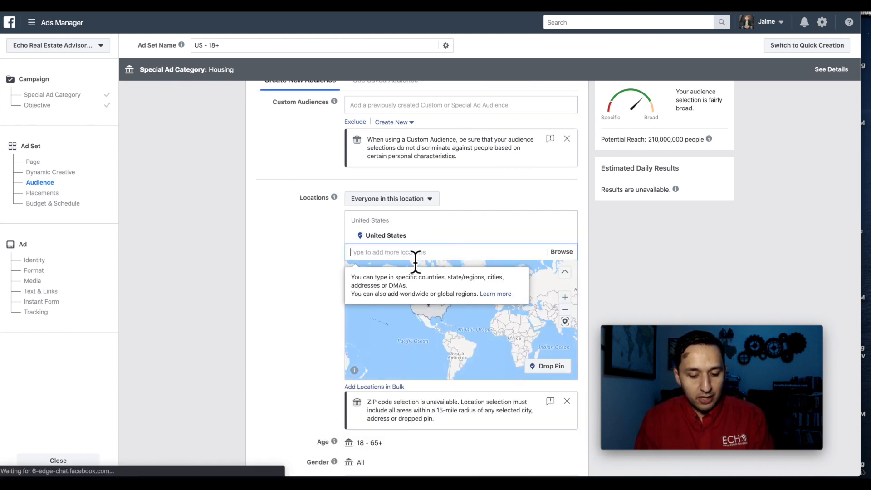
pyautogui.write('ft war')
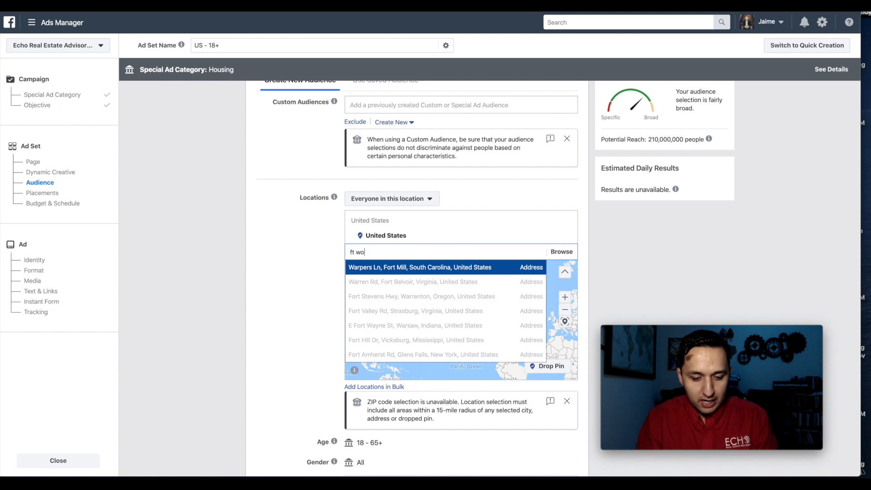
pyautogui.click(386, 268)
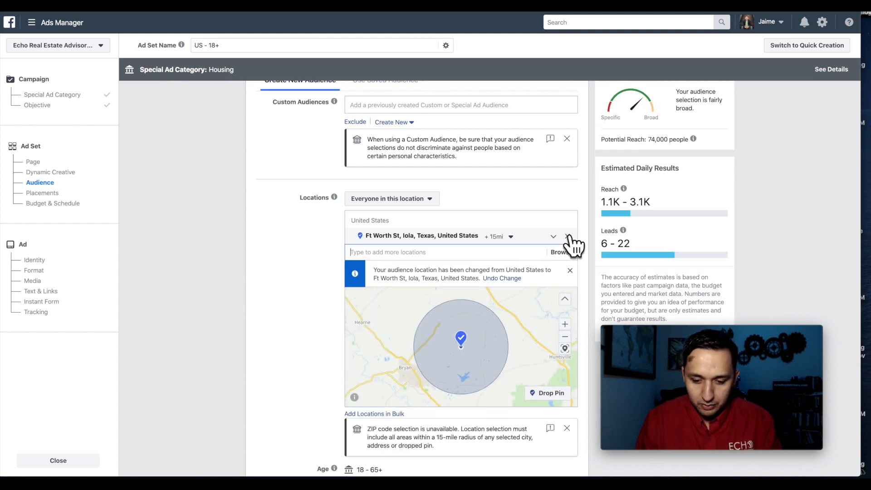
pyautogui.click(568, 236)
# - Set the audience location to the city of Fort Worth, Texas, United States
pyautogui.click(398, 272)
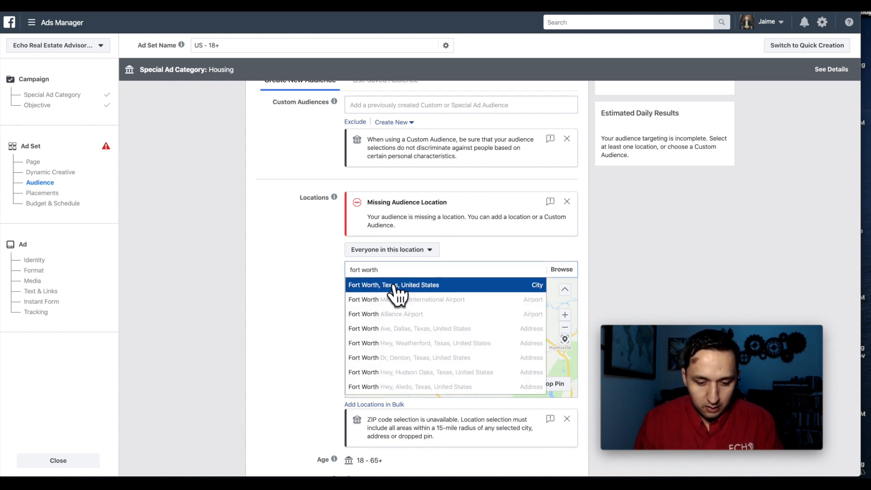
pyautogui.click(397, 285)
# - Switch to manually edited placements and leave only Facebook News Feed selected in the Feeds group
pyautogui.scroll(-6, 290, 302)
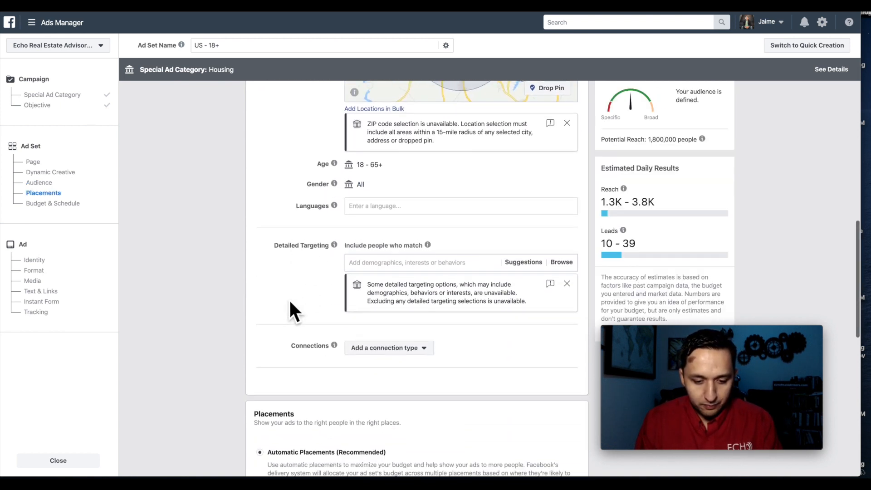
pyautogui.scroll(-1, 352, 227)
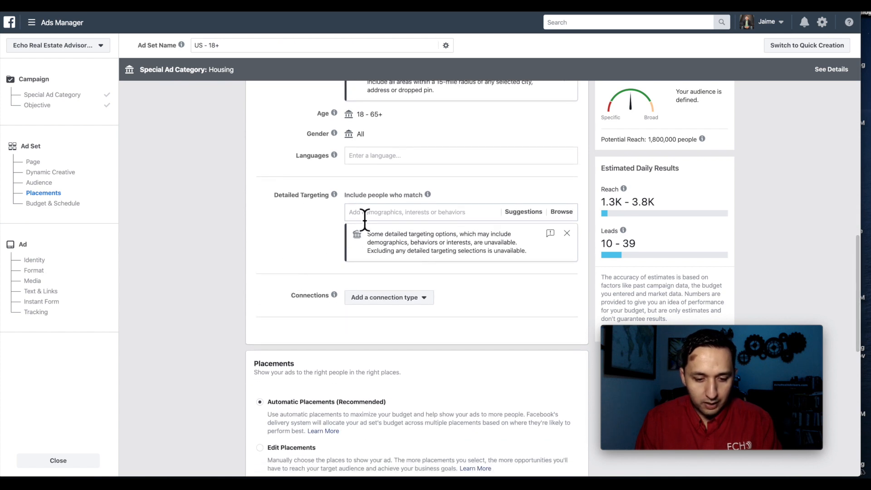
pyautogui.scroll(-2, 417, 286)
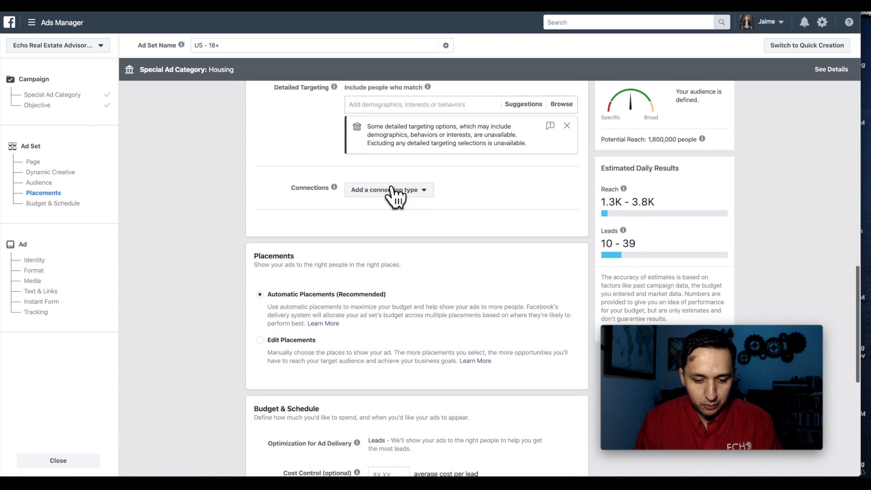
pyautogui.click(390, 190)
pyautogui.click(298, 194)
pyautogui.scroll(-1, 297, 199)
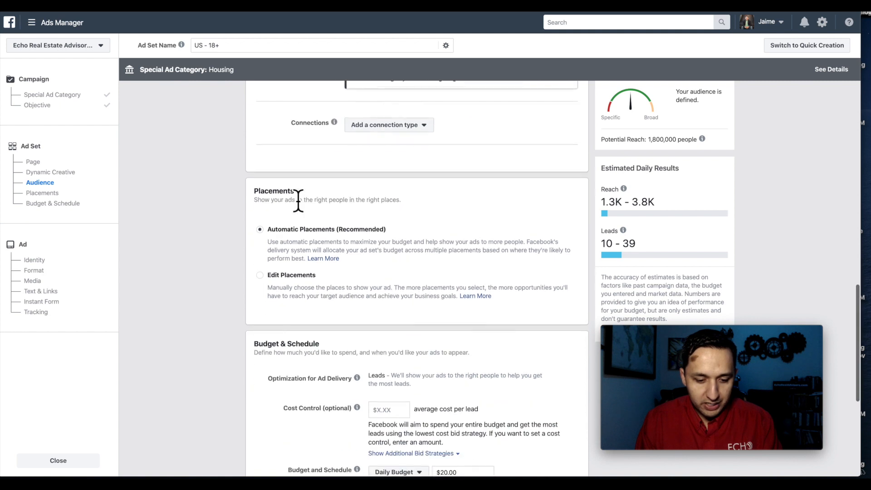
pyautogui.click(260, 272)
pyautogui.scroll(-4, 263, 276)
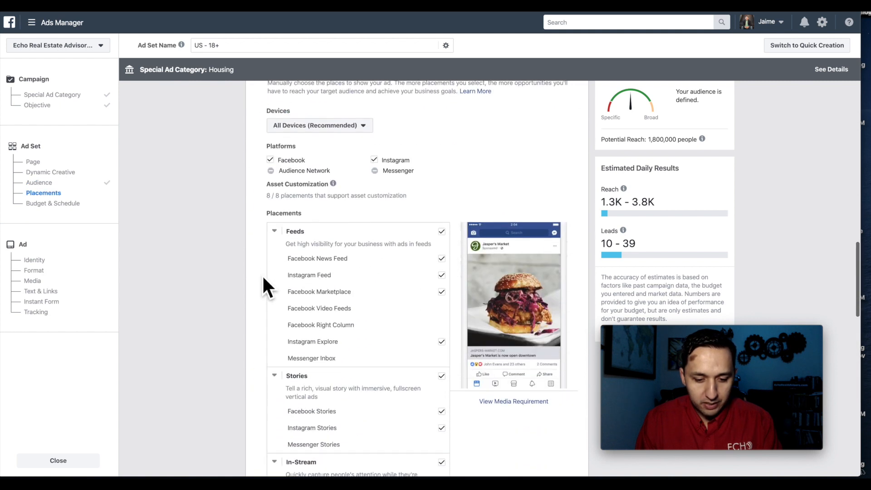
pyautogui.click(441, 231)
pyautogui.click(441, 292)
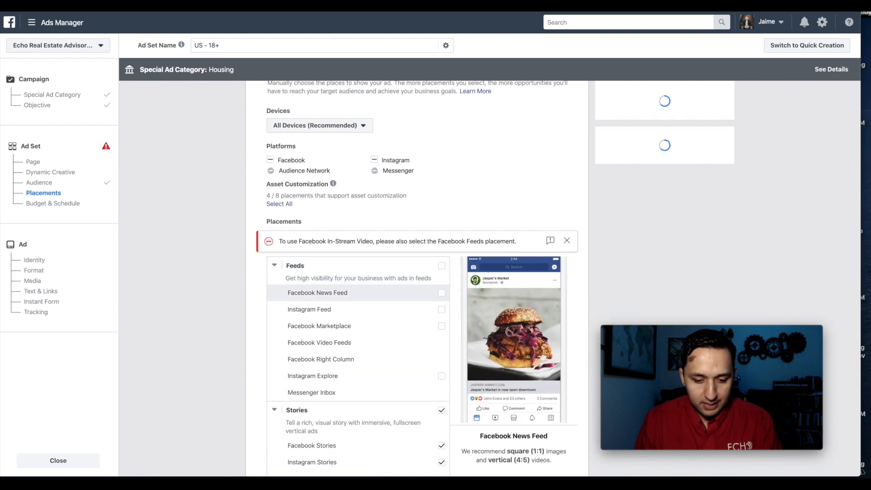
# - Deselect the Stories, In-Stream and In-Article placement groups
pyautogui.scroll(-1, 411, 341)
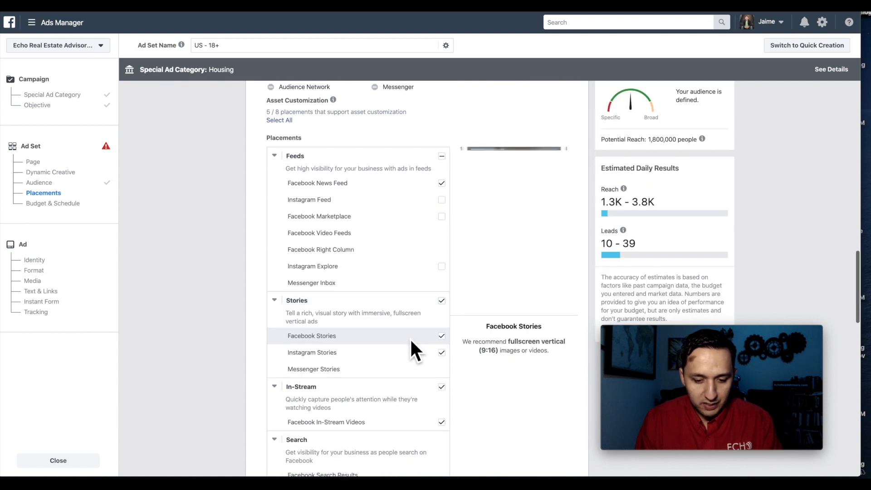
pyautogui.click(441, 300)
pyautogui.scroll(-2, 442, 302)
pyautogui.click(442, 293)
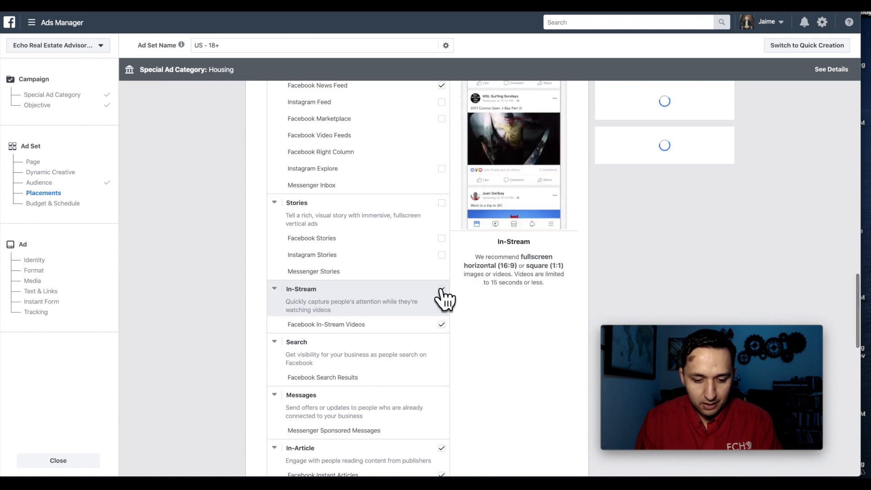
pyautogui.scroll(-3, 446, 365)
pyautogui.click(442, 296)
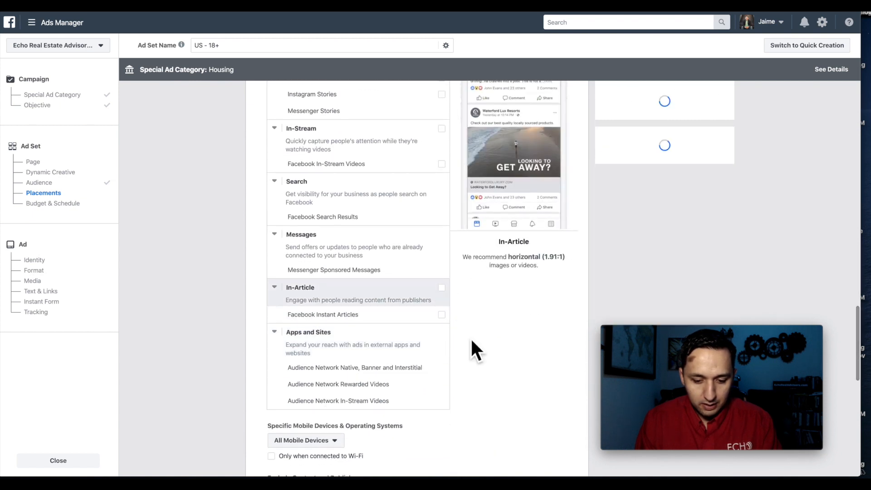
# - Finish the ad set with its budget and schedule as they are and continue to the ad setup
pyautogui.scroll(-5, 475, 350)
pyautogui.scroll(-4, 476, 352)
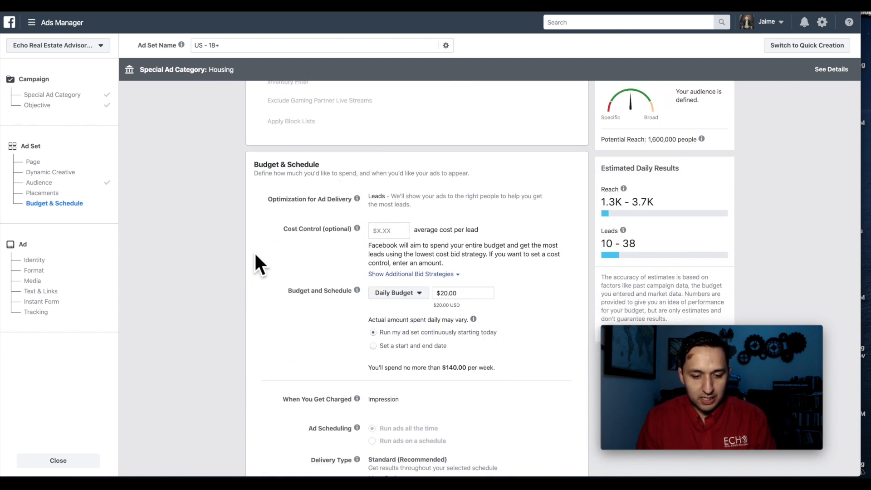
pyautogui.scroll(-2, 255, 256)
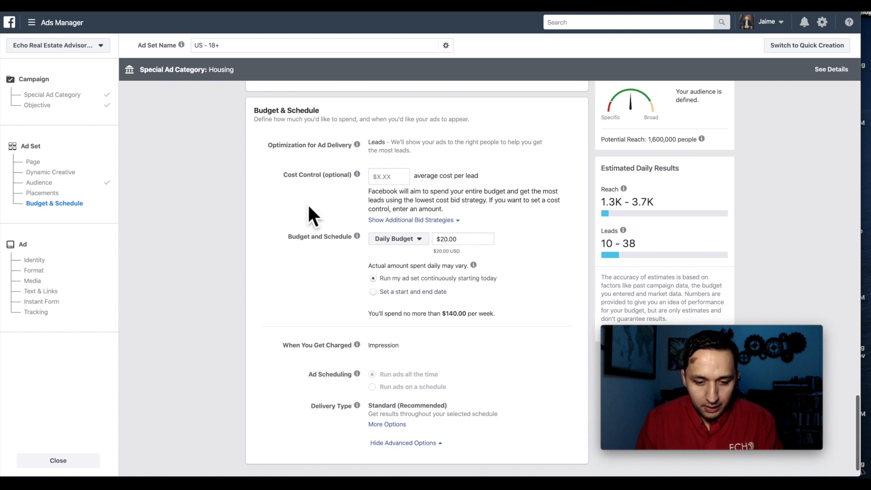
pyautogui.scroll(-1, 313, 308)
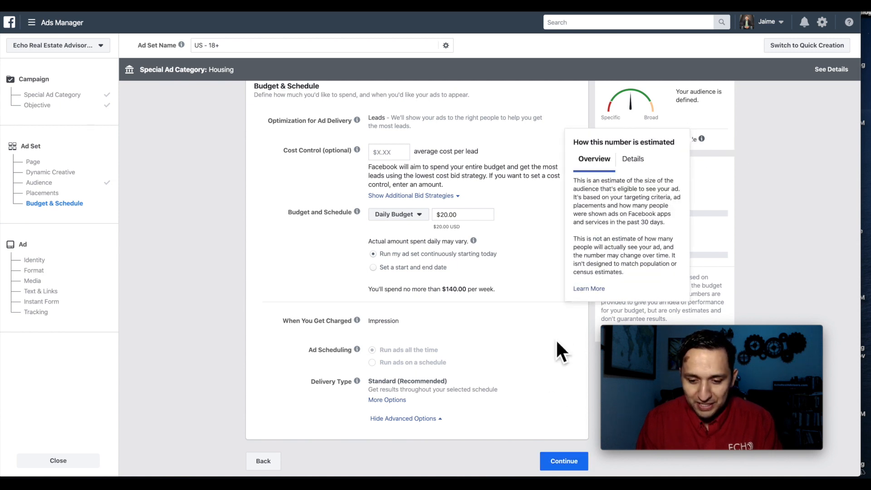
pyautogui.click(558, 461)
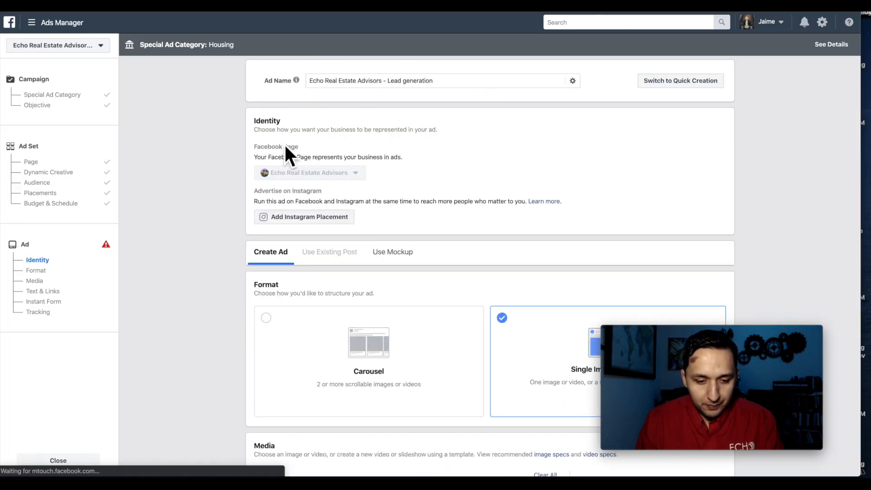
# - Replace the Facebook News Feed ad image with the 1080 × 1080 account image "Untitled design (2).png"
pyautogui.scroll(-5, 265, 270)
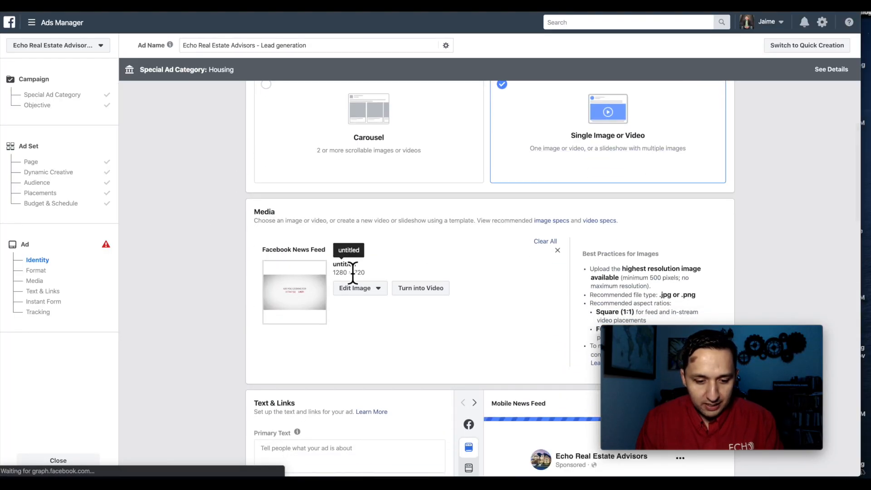
pyautogui.scroll(-1, 352, 264)
pyautogui.click(356, 236)
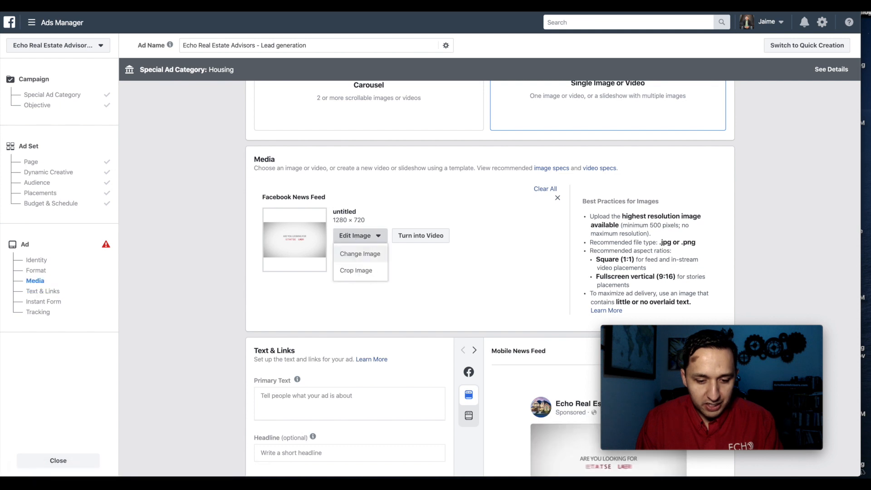
pyautogui.click(363, 255)
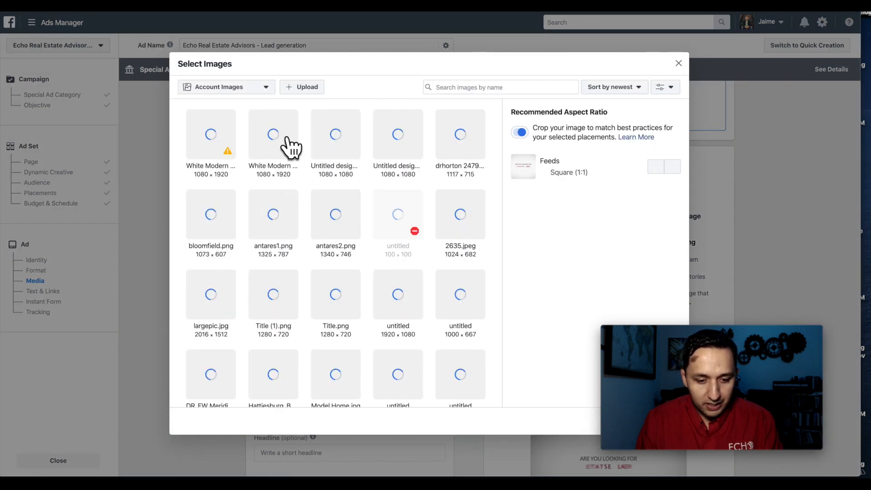
pyautogui.click(344, 141)
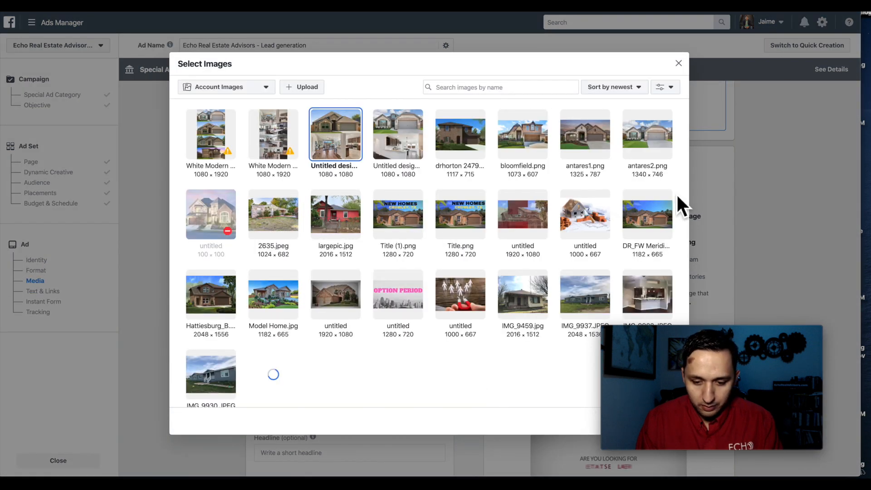
pyautogui.moveTo(736, 332); pyautogui.dragTo(756, 275)
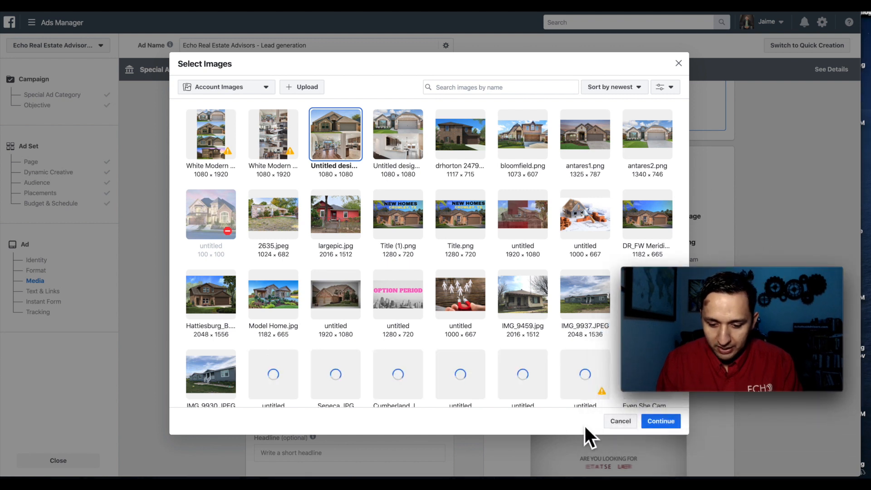
pyautogui.click(658, 423)
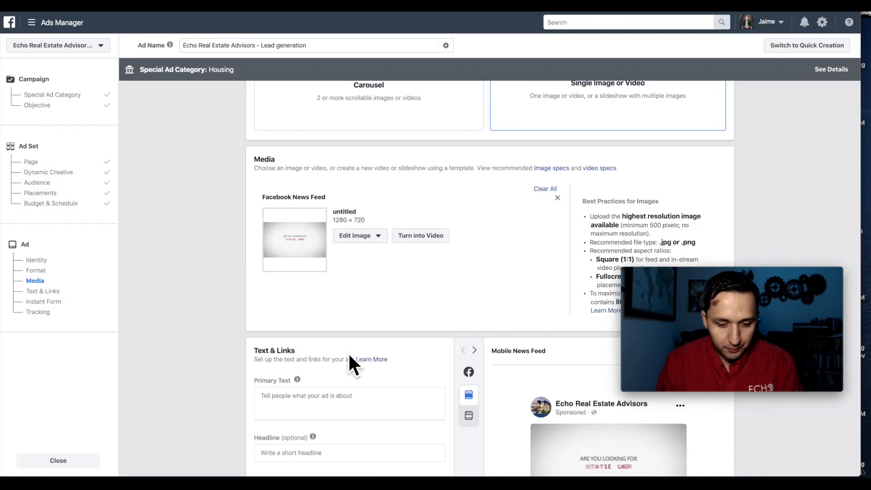
# - Paste the primary text "New Homes In Ft Worth / Some homes even qualify for zero down at close / Click 'Learn More' to find out which homes qualify"
pyautogui.scroll(-2, 347, 353)
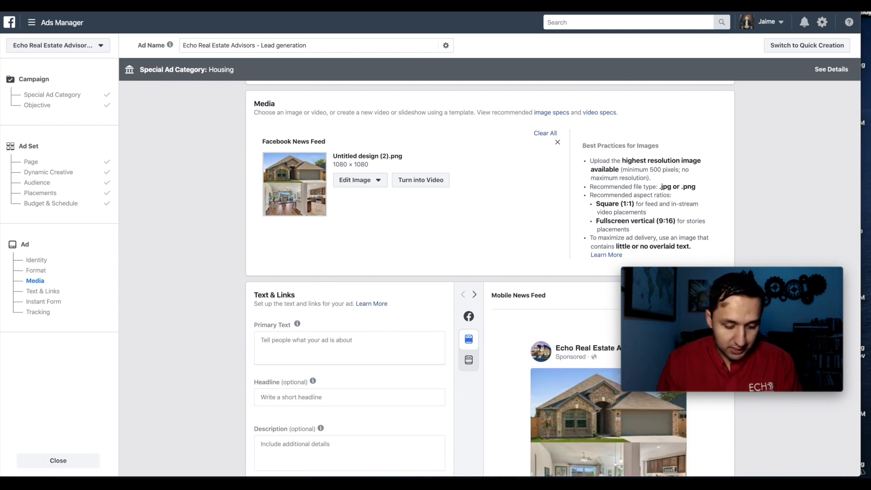
pyautogui.click(307, 355)
pyautogui.write('New Homes In Ft Worth  Some homes even qualify for zero down at close  Click "Learn More" to find out which homes qualify')
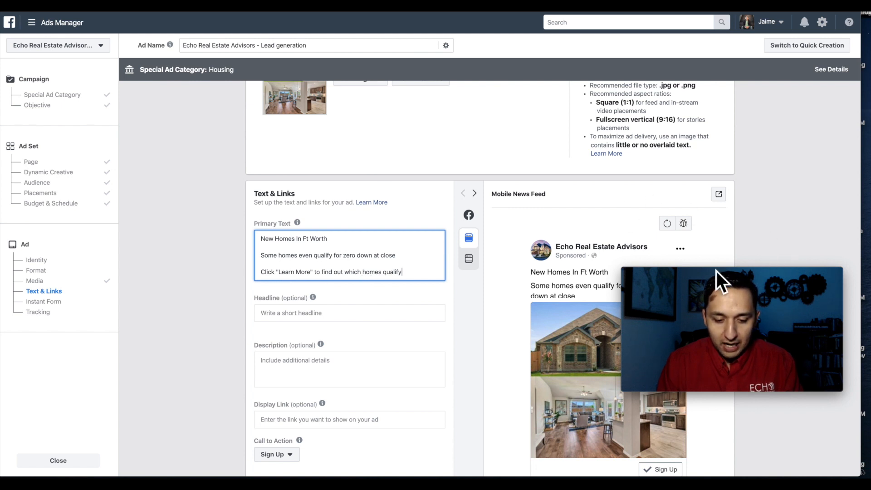
pyautogui.moveTo(709, 274); pyautogui.dragTo(673, 319)
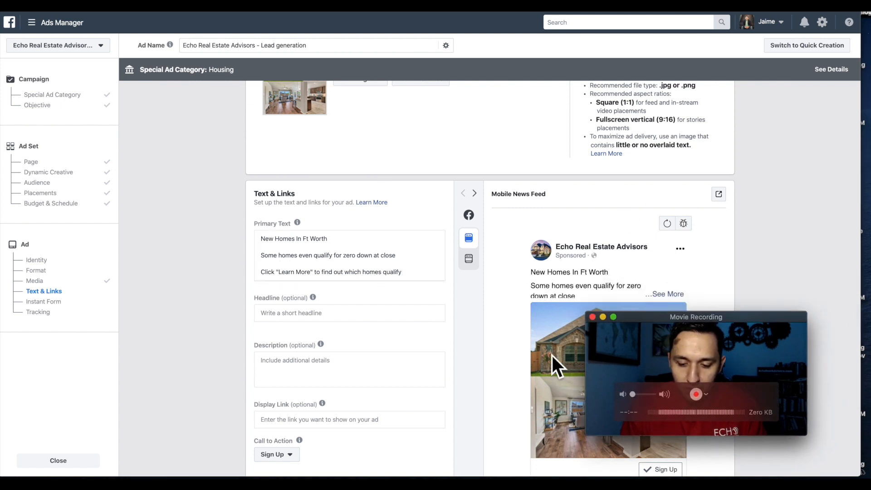
# - Set the ad headline to "Ft Worth New Homes!"
pyautogui.scroll(-3, 443, 353)
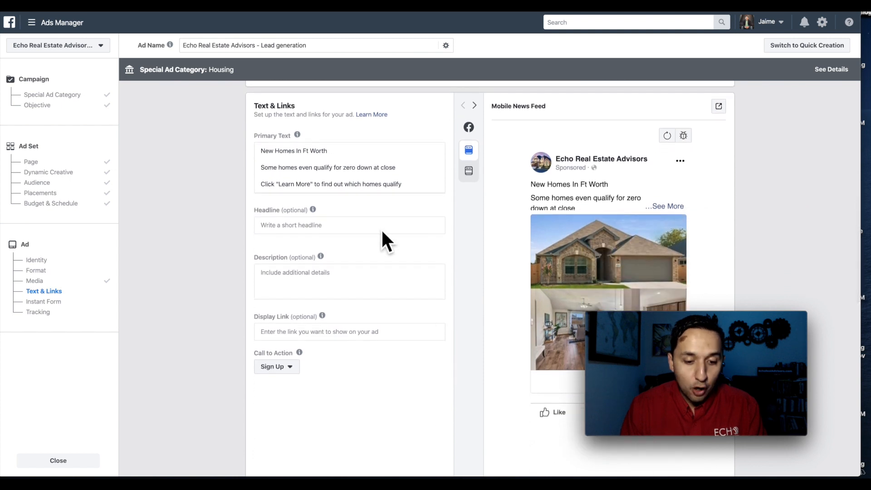
pyautogui.click(319, 227)
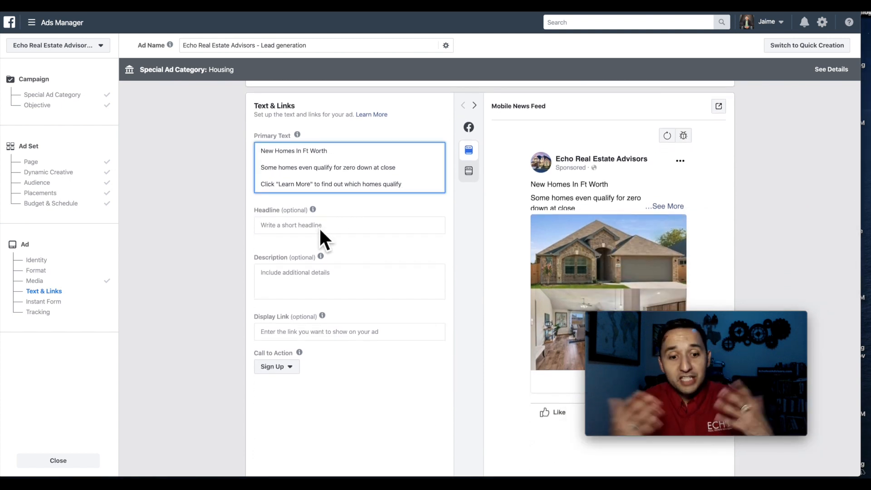
pyautogui.click(291, 229)
pyautogui.write('New Homes ')
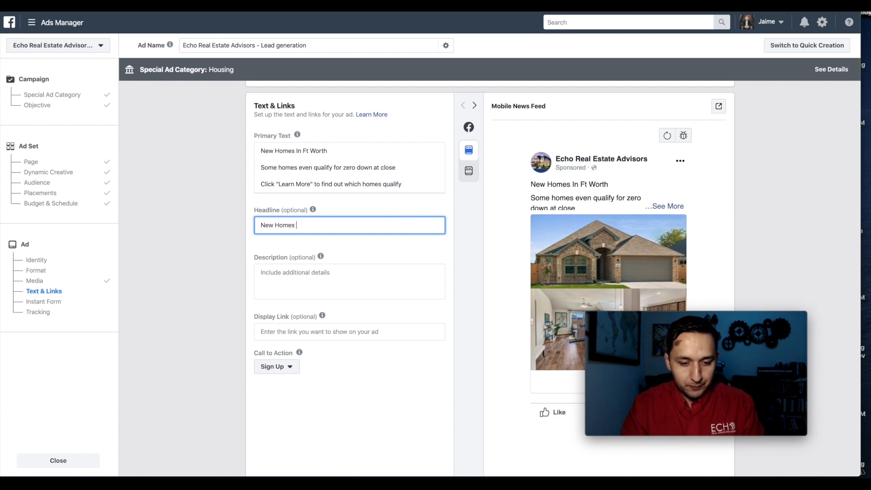
pyautogui.write('in')
pyautogui.press('BackSpace')
pyautogui.press('BackSpace')
pyautogui.press('BackSpace')
pyautogui.press('BackSpace')
pyautogui.press('BackSpace')
pyautogui.press('BackSpace')
pyautogui.press('BackSpace')
pyautogui.press('BackSpace')
pyautogui.press('BackSpace')
pyautogui.press('BackSpace')
pyautogui.press('BackSpace')
pyautogui.press('BackSpace')
pyautogui.press('BackSpace')
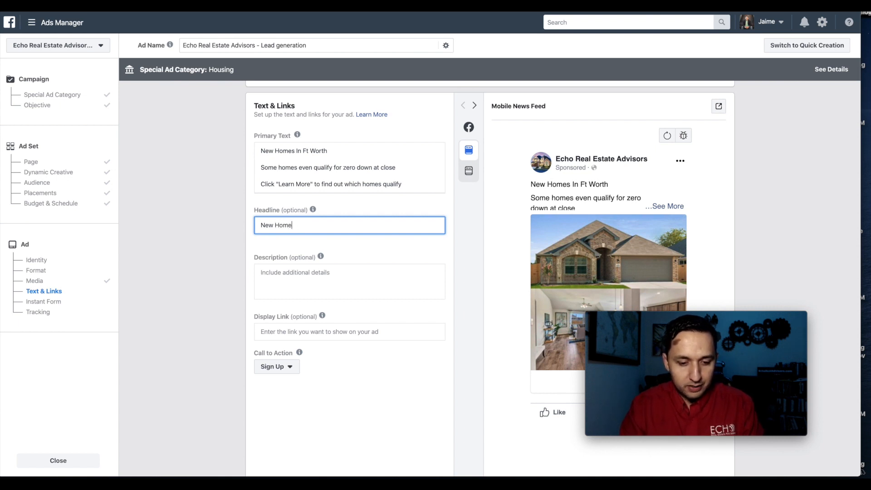
pyautogui.write('Ft Worth')
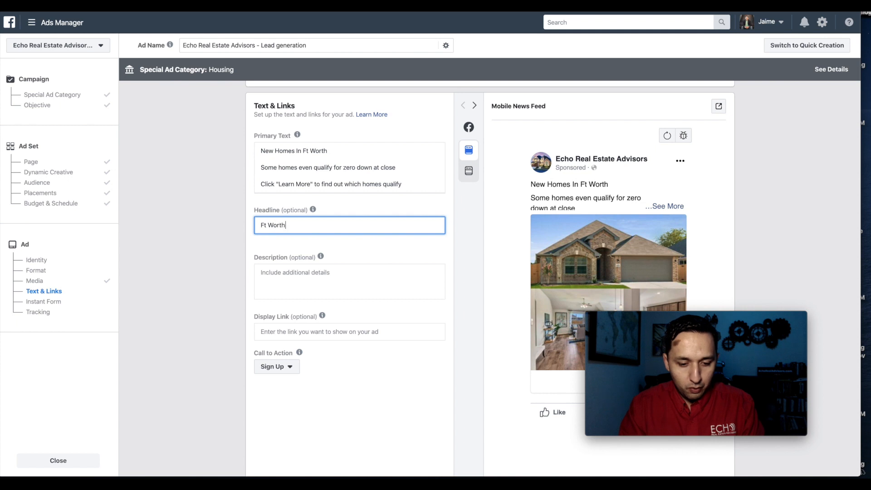
pyautogui.write(' New HO')
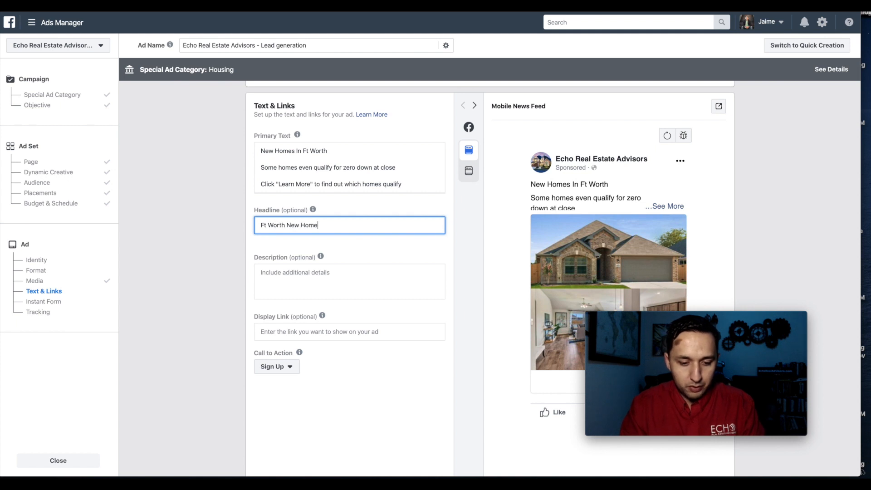
# - Enter the ad description "Will Not Last" and set the call to action to Learn More
pyautogui.click(278, 284)
pyautogui.write('Will Not Last')
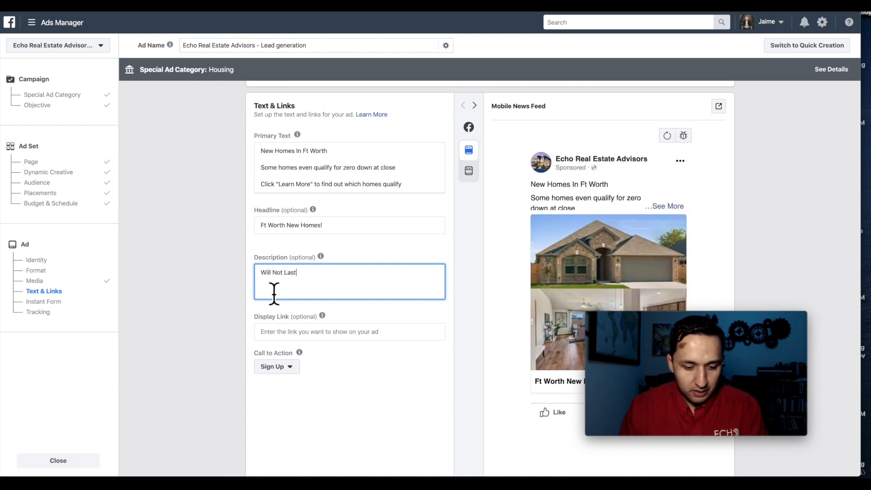
pyautogui.scroll(-4, 229, 336)
pyautogui.click(276, 174)
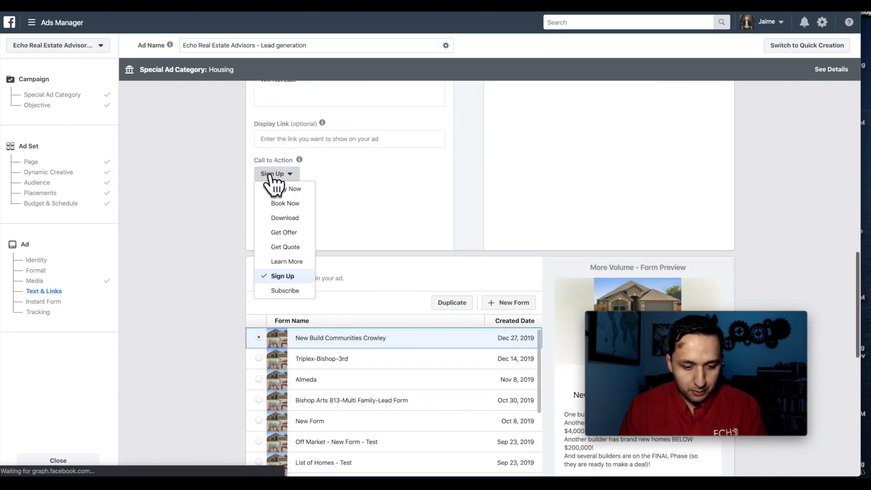
pyautogui.click(278, 175)
pyautogui.click(279, 175)
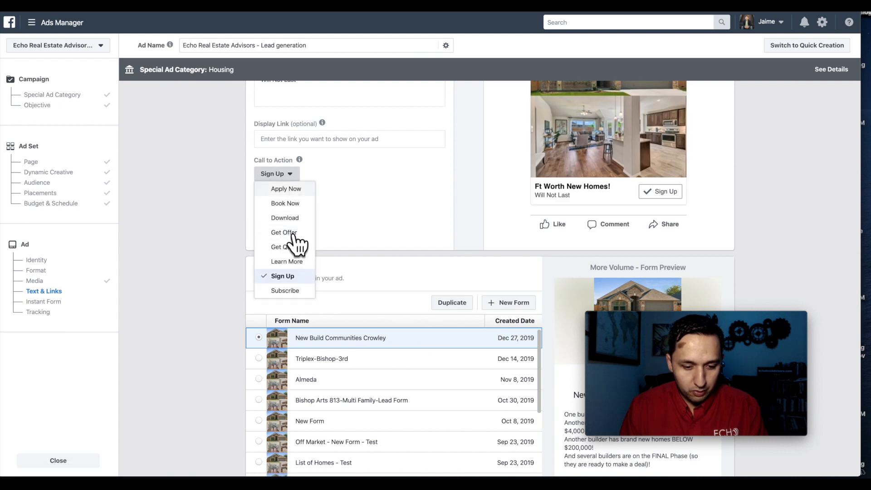
pyautogui.click(290, 262)
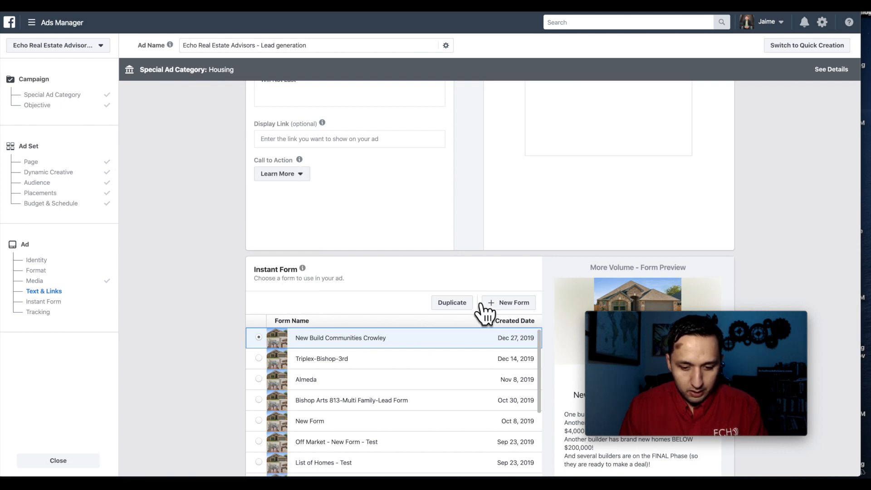
# - Create a new instant form named "Brand New Form" and check its configuration settings
pyautogui.click(526, 302)
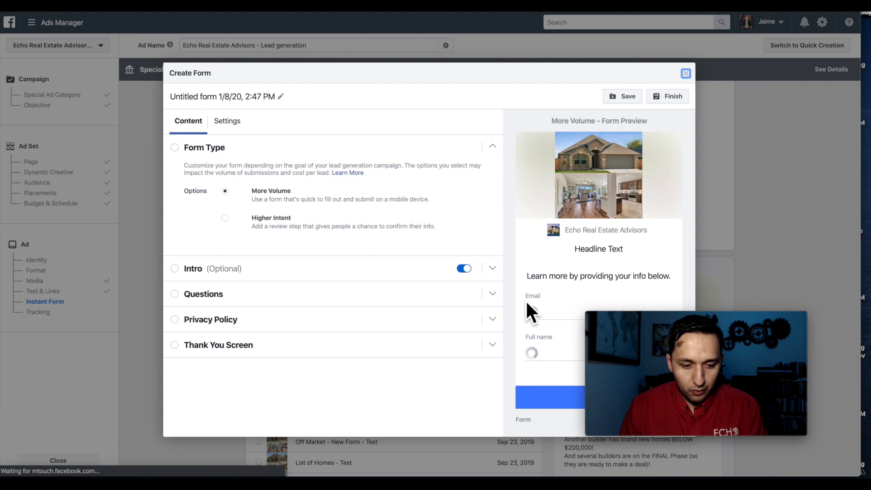
pyautogui.click(229, 100)
pyautogui.write('Brand')
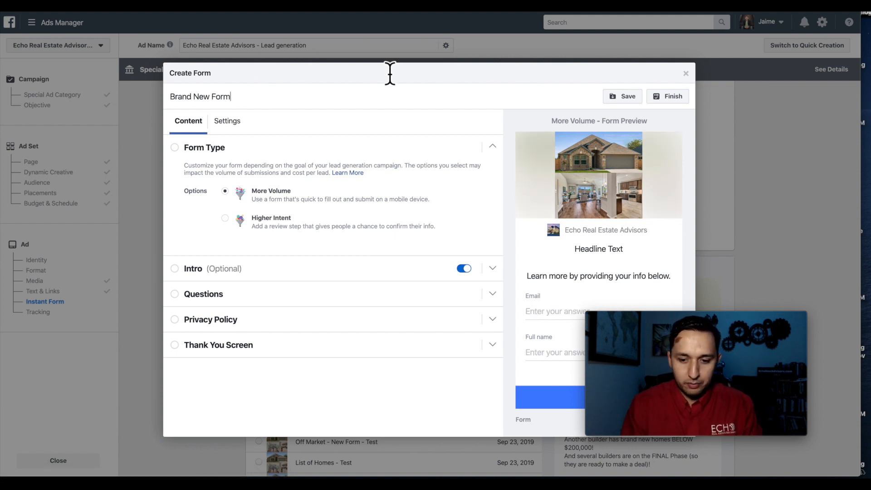
pyautogui.write(' New Form')
pyautogui.click(229, 123)
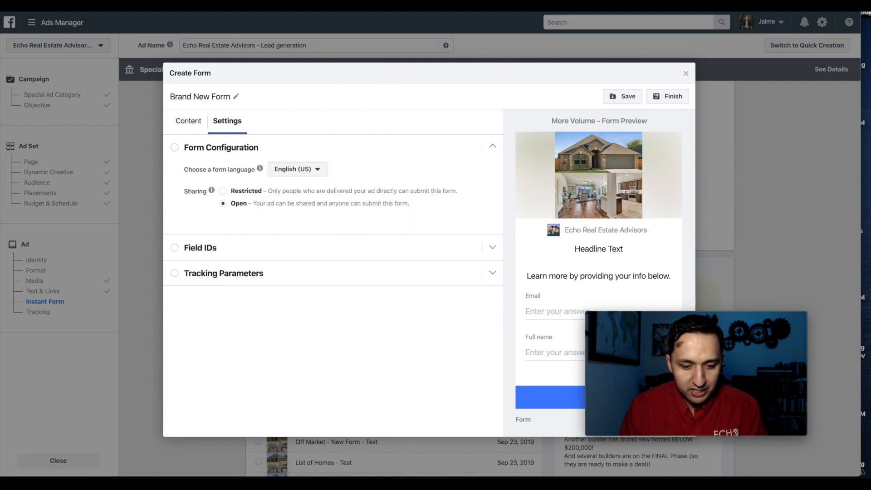
pyautogui.click(190, 123)
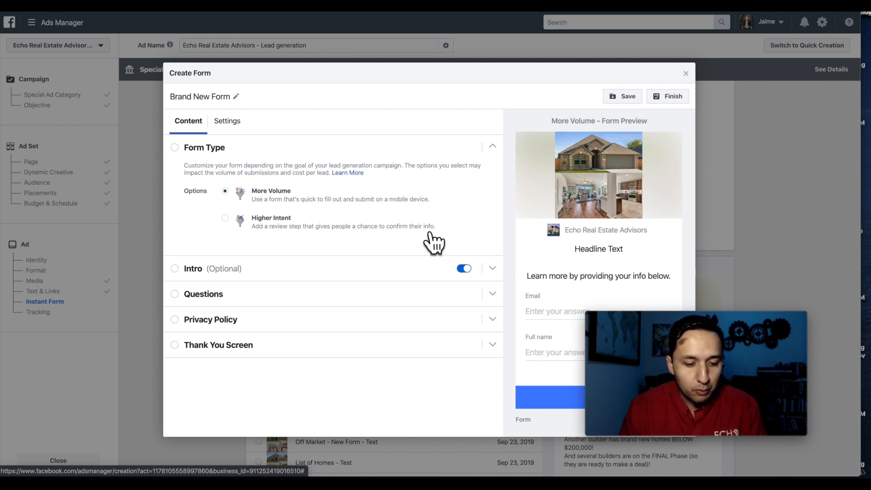
# - Fill in the form intro with the headline "New Homes In Ft Worth" and the paragraph "Some homes even qualify for zero down at close!"
pyautogui.click(201, 270)
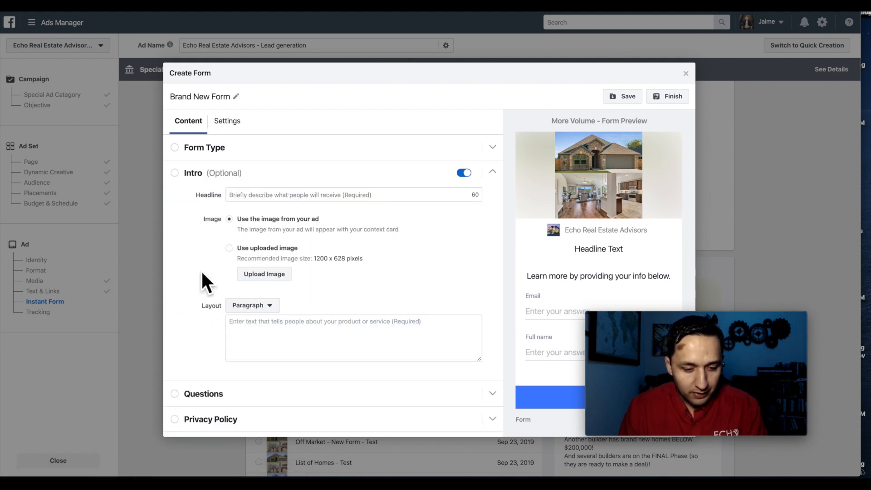
pyautogui.scroll(-1, 281, 204)
pyautogui.click(271, 175)
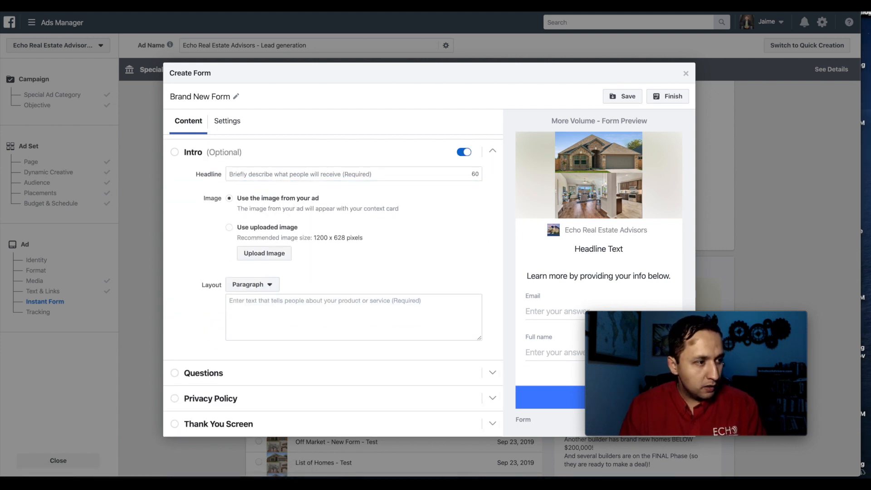
pyautogui.click(254, 175)
pyautogui.write('New Homes In Ft Worth')
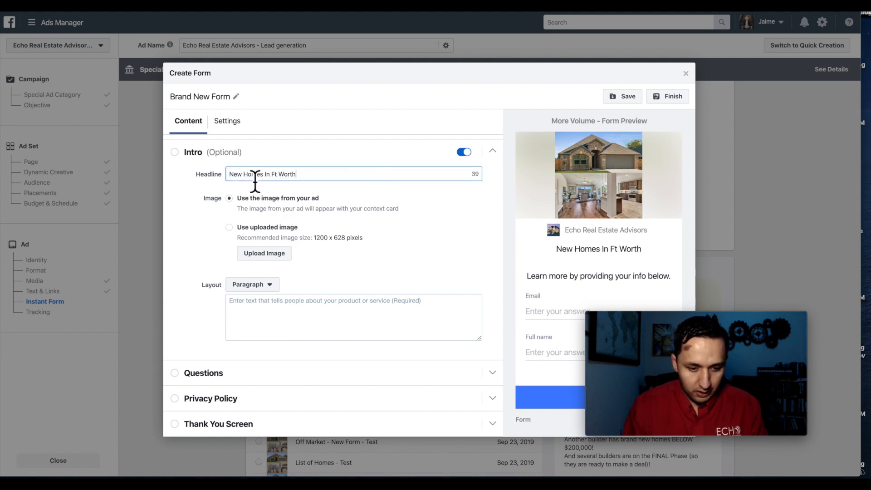
pyautogui.click(259, 325)
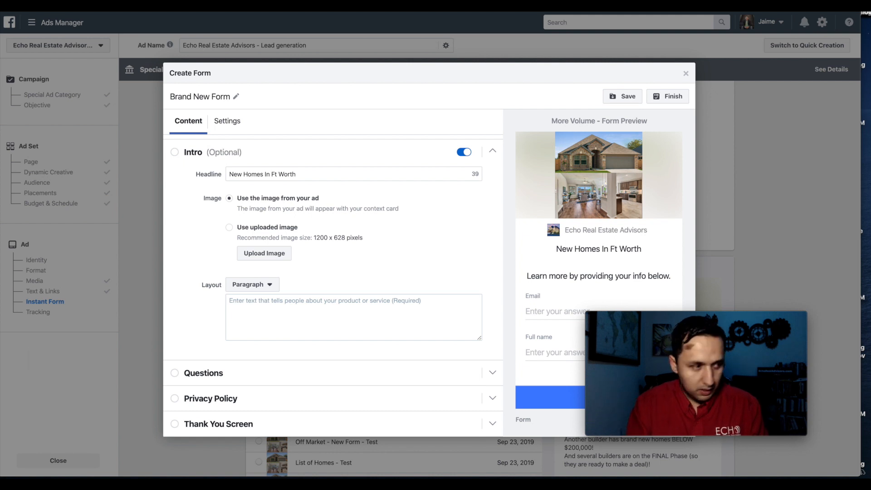
pyautogui.click(266, 318)
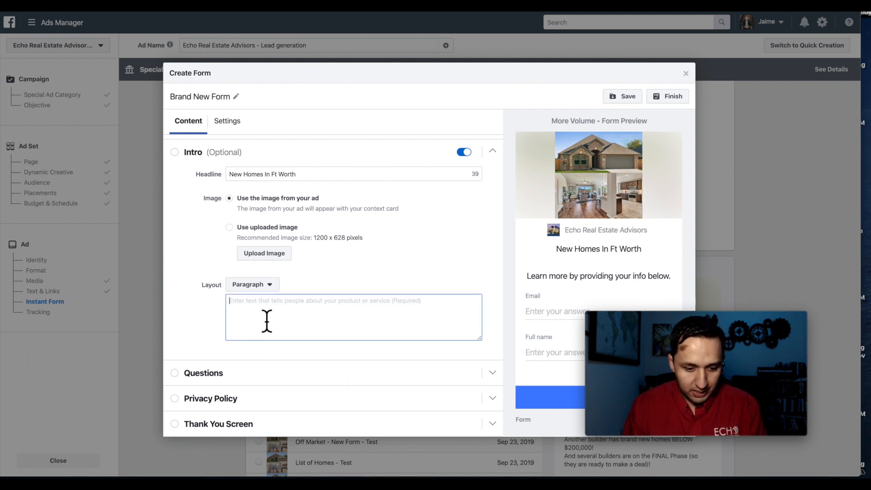
pyautogui.write('Some homes even qualify for zero down at close')
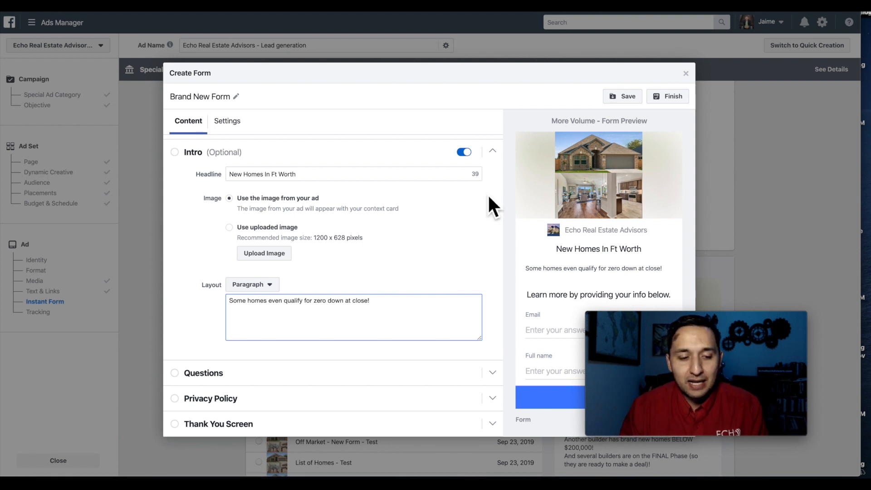
# - Add a phone number contact field to the form's questions
pyautogui.click(274, 373)
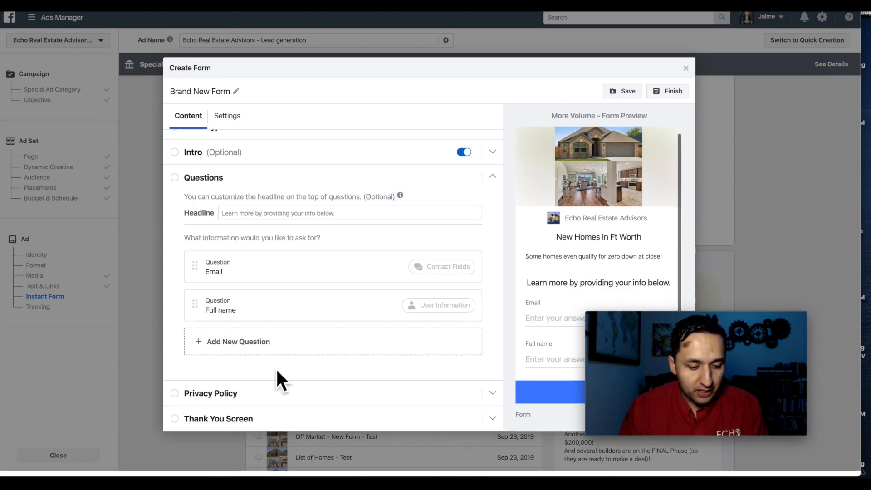
pyautogui.click(239, 346)
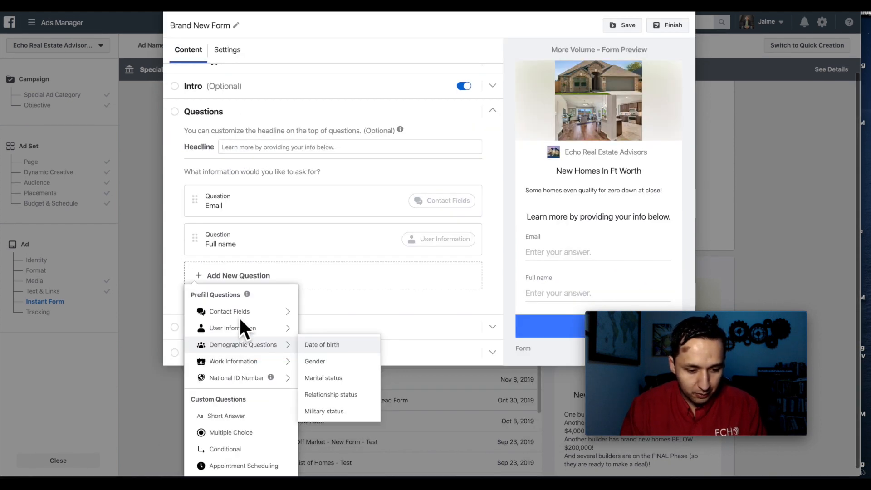
pyautogui.moveTo(240, 313)
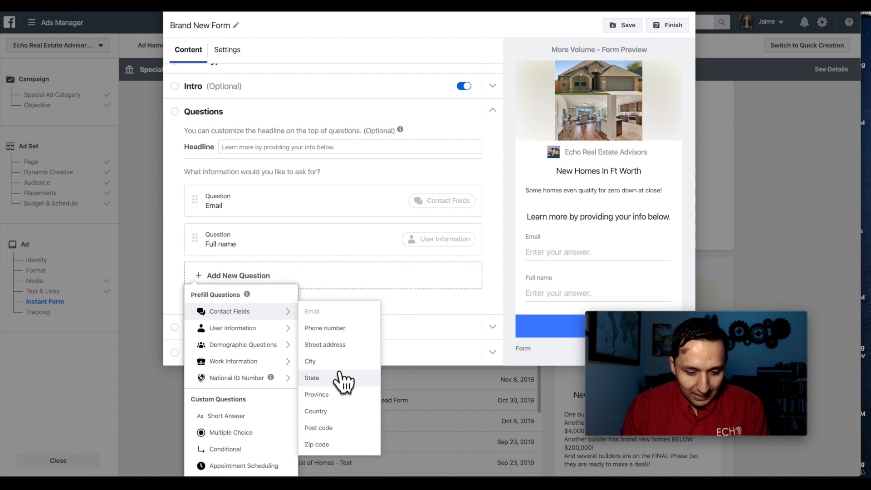
pyautogui.click(338, 331)
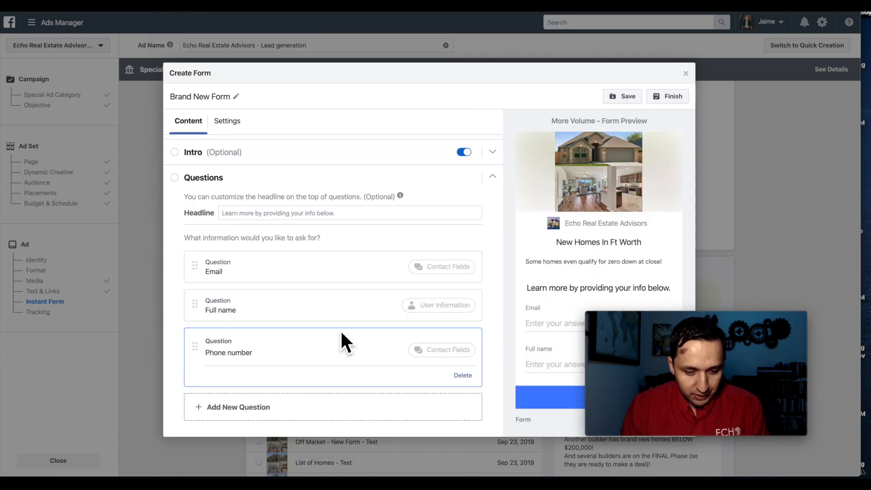
# - Delete the full name question from the form
pyautogui.click(220, 408)
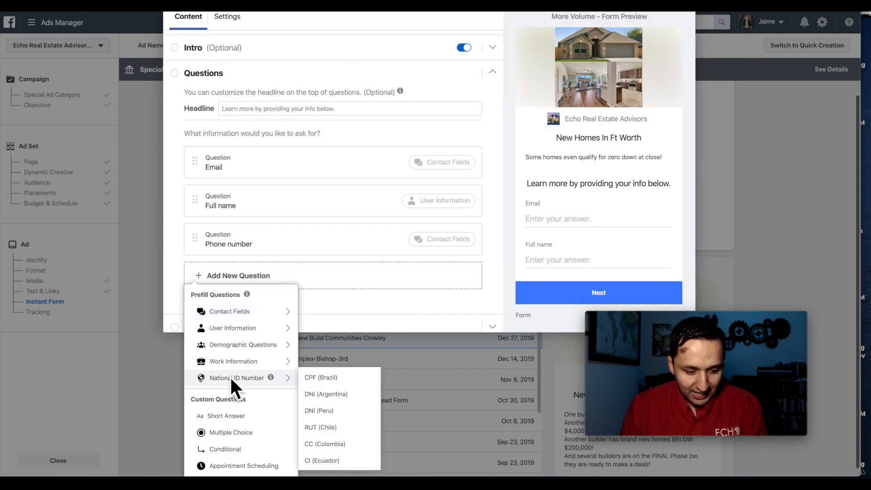
pyautogui.moveTo(253, 326)
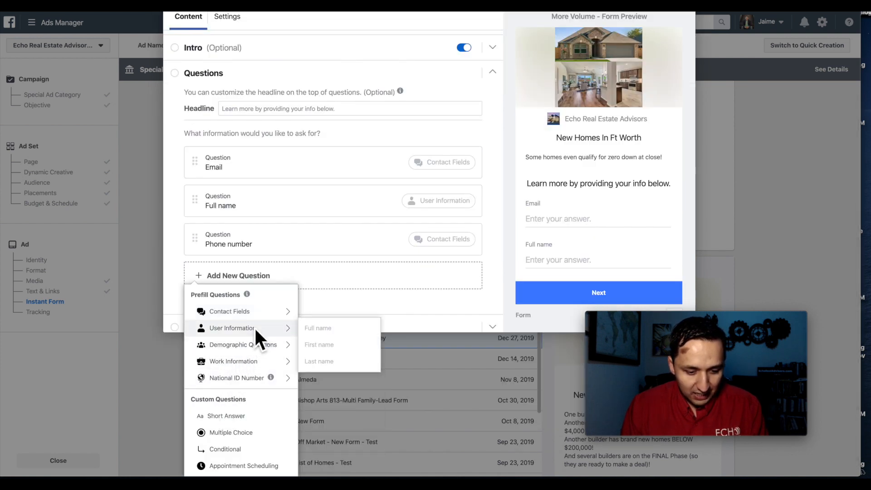
pyautogui.click(316, 208)
pyautogui.click(461, 233)
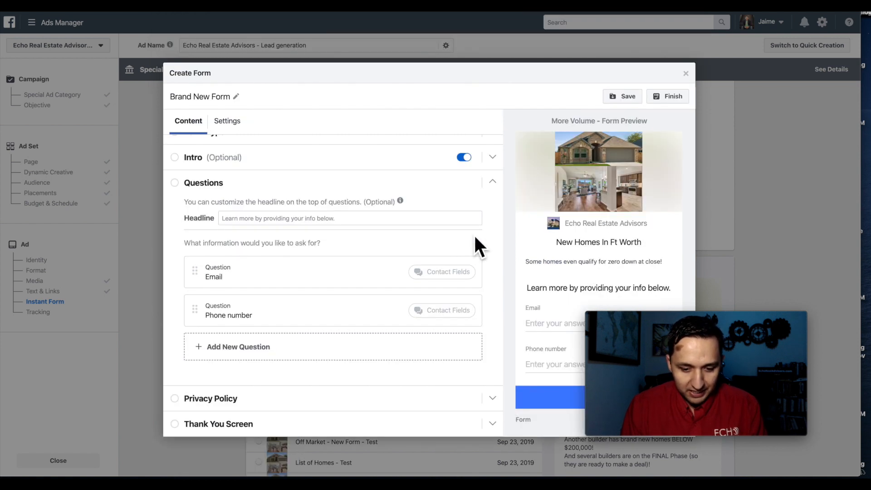
# - Add a first name question and move it above the email question
pyautogui.click(236, 349)
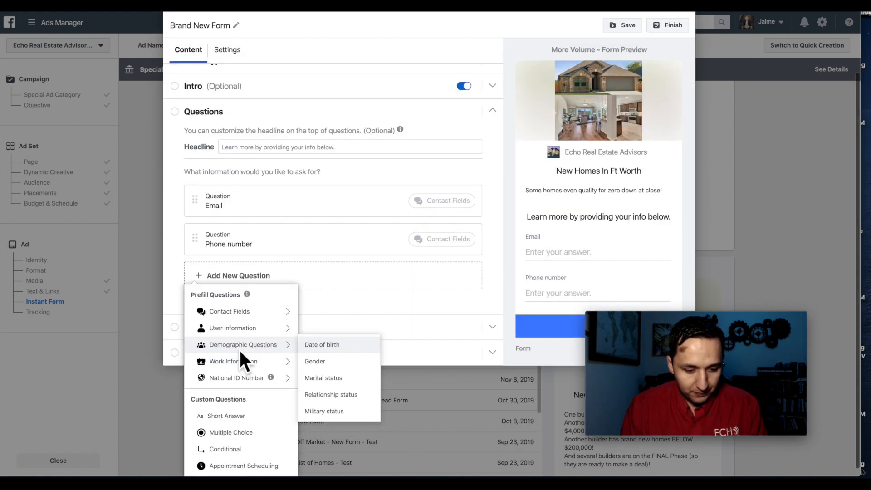
pyautogui.moveTo(267, 330)
pyautogui.click(327, 351)
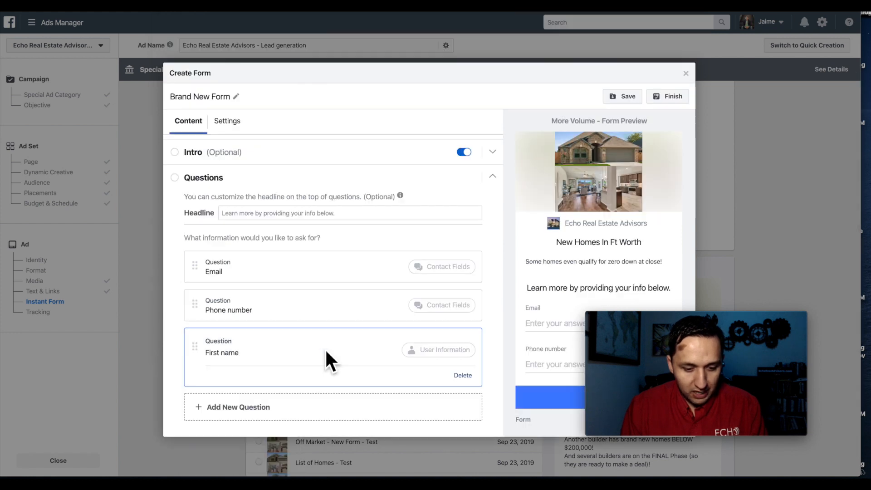
pyautogui.moveTo(196, 356); pyautogui.dragTo(192, 249)
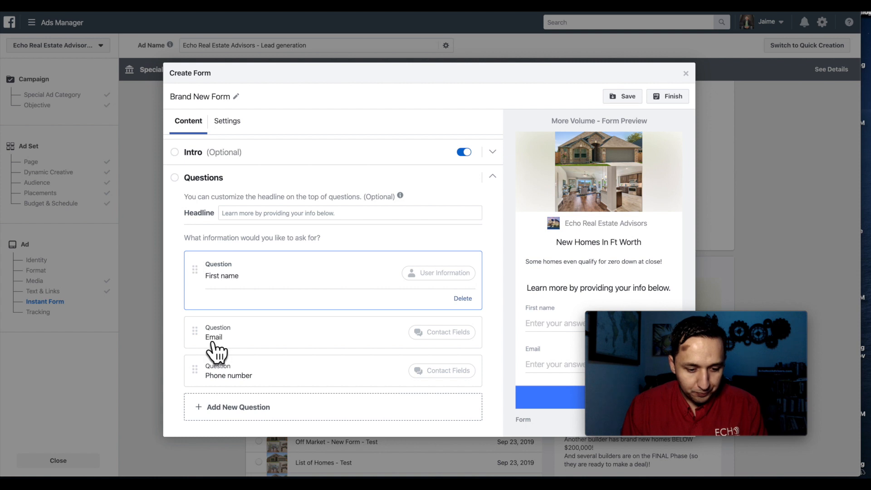
pyautogui.scroll(-2, 257, 330)
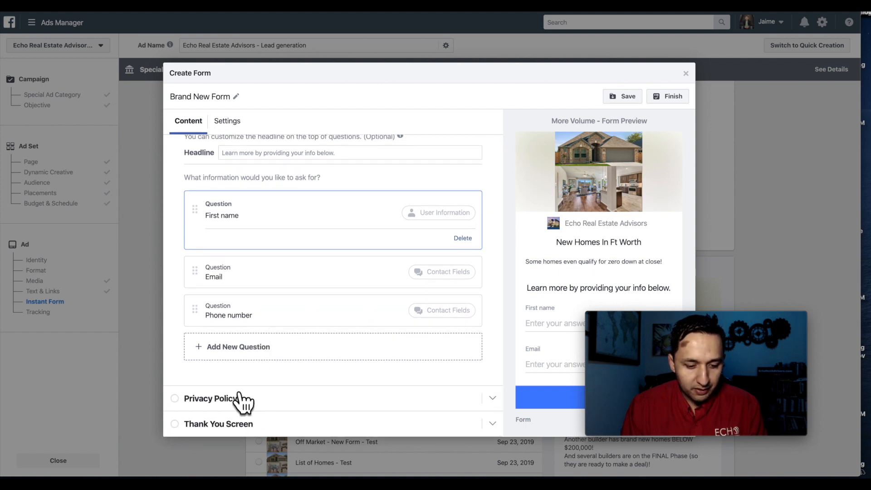
pyautogui.click(227, 406)
pyautogui.click(219, 406)
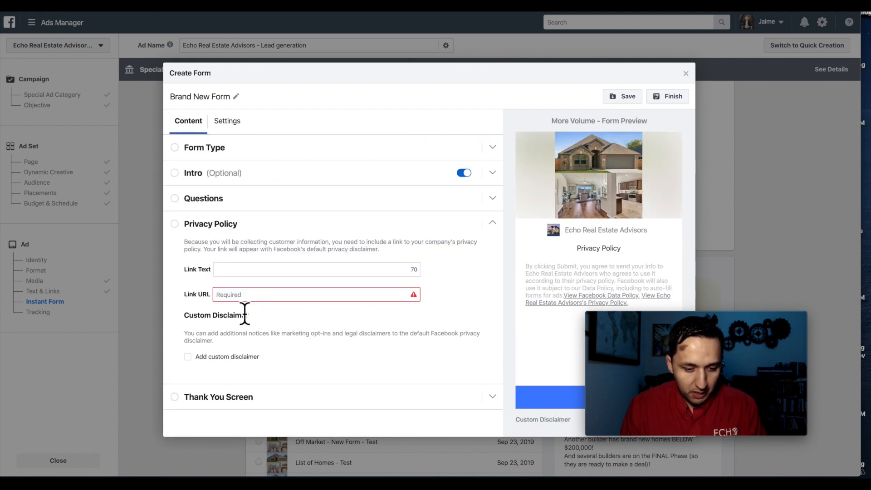
pyautogui.click(245, 272)
pyautogui.write('Privacy Policy')
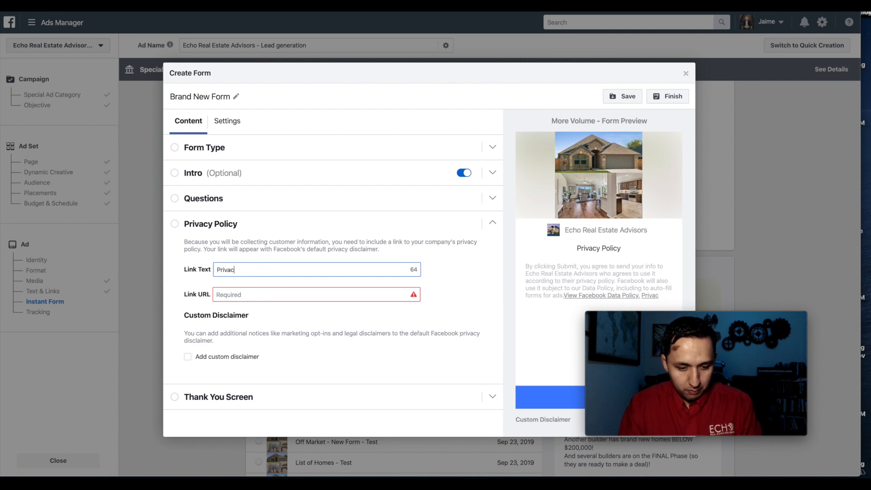
pyautogui.click(241, 293)
pyautogui.write('www.echorealadviso')
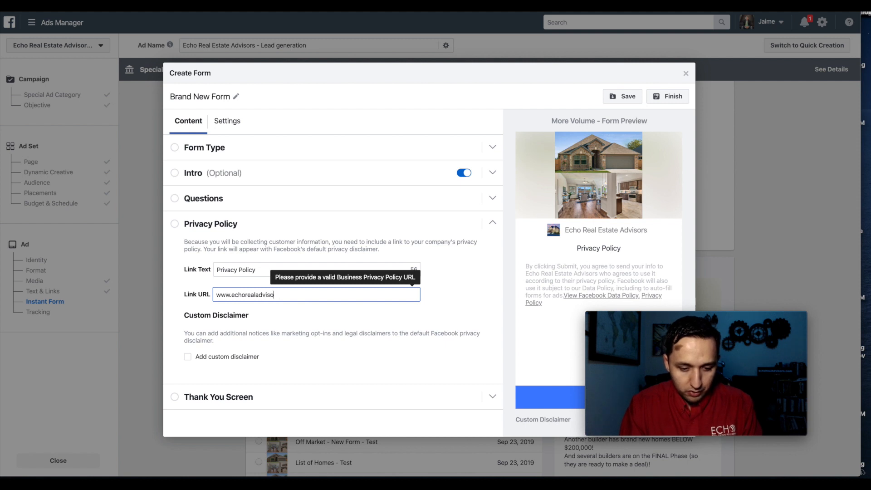
pyautogui.press('BackSpace')
pyautogui.press('BackSpace')
pyautogui.write('m')
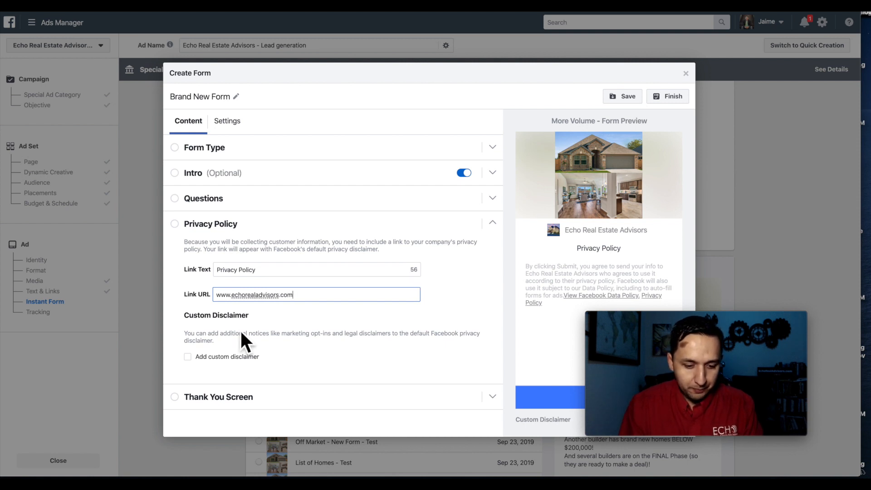
# - Replace the thank you screen's description with "Check your email for the list of homes!"
pyautogui.click(299, 355)
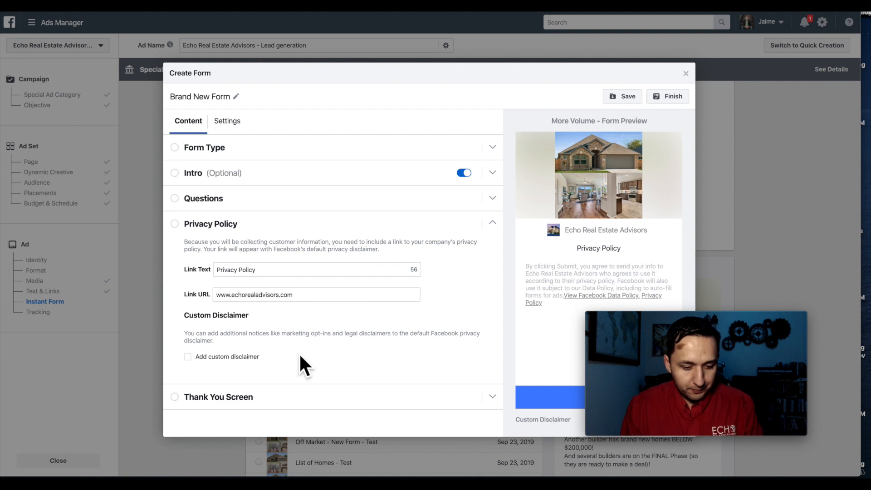
pyautogui.click(245, 397)
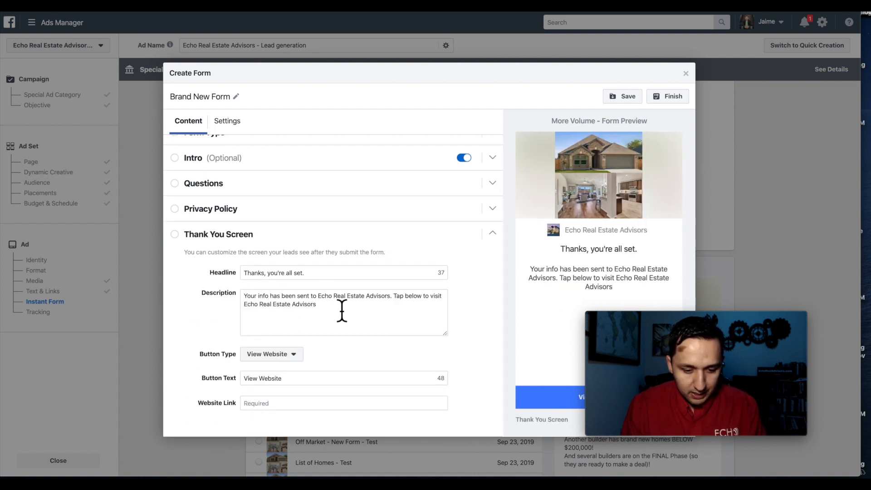
pyautogui.moveTo(358, 322); pyautogui.dragTo(203, 269)
pyautogui.write('Che')
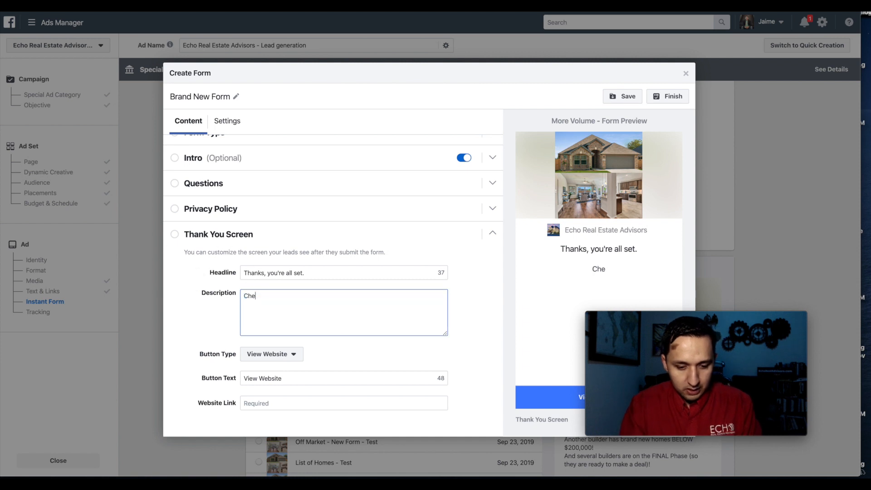
pyautogui.write('ck your')
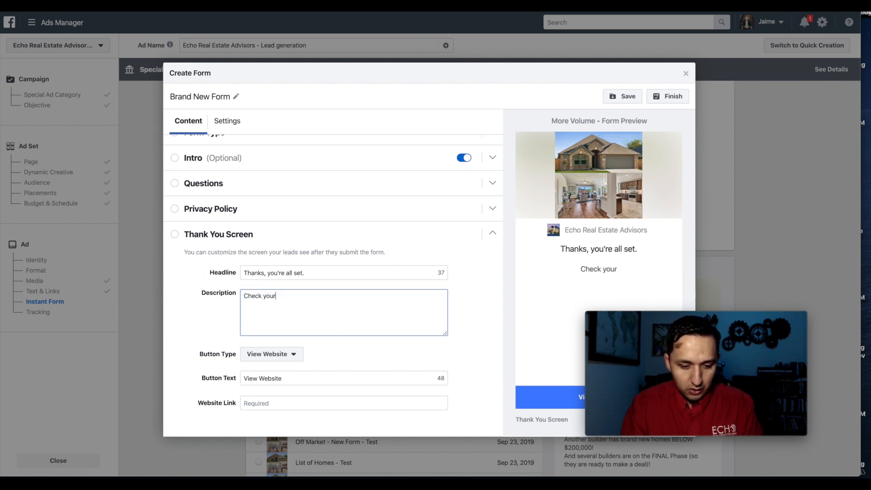
pyautogui.write(' email')
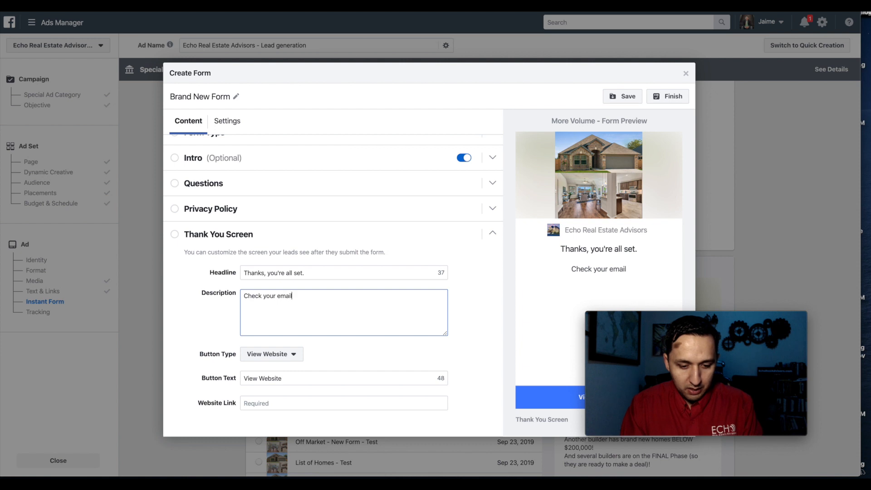
pyautogui.write(' for the list of homes!')
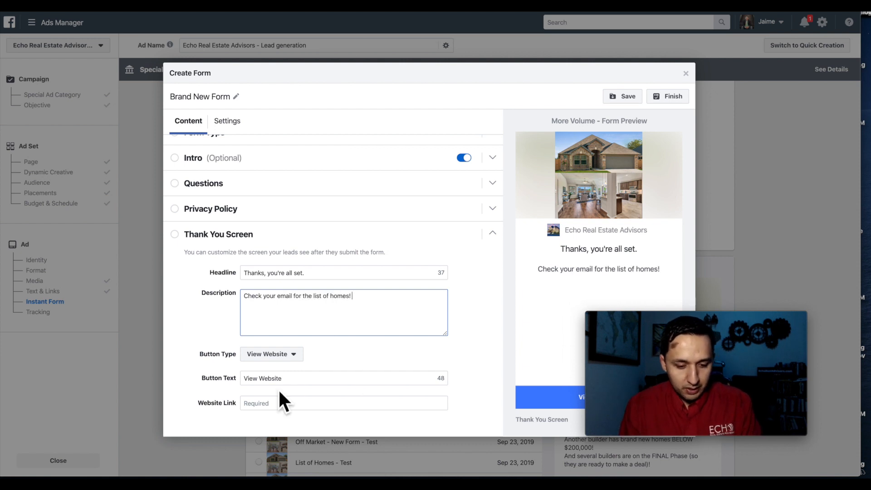
pyautogui.click(254, 403)
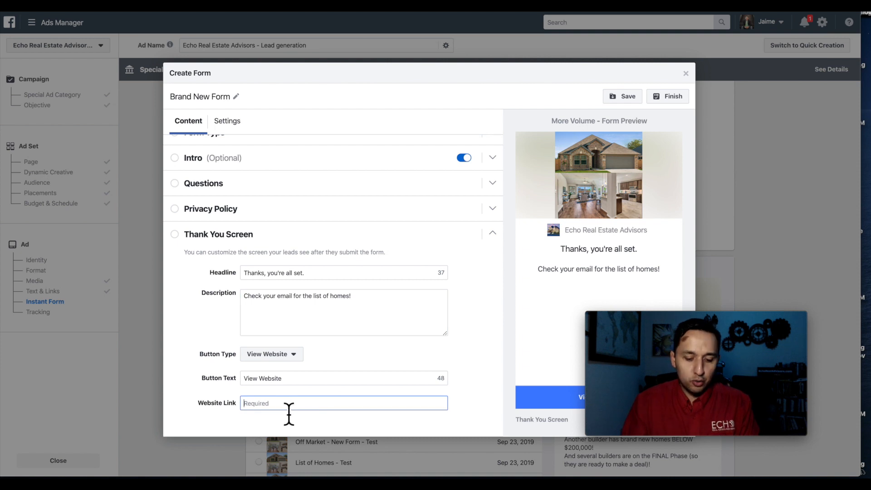
pyautogui.write('www.echorealadvisors.com')
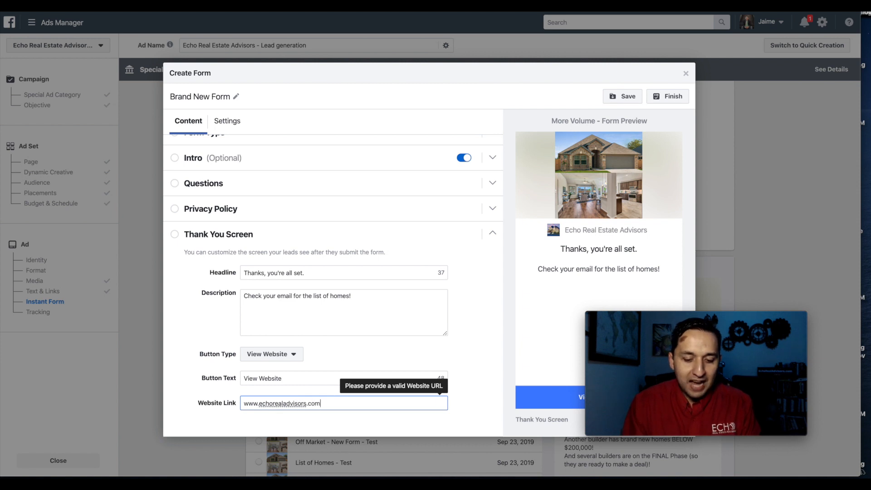
pyautogui.click(412, 362)
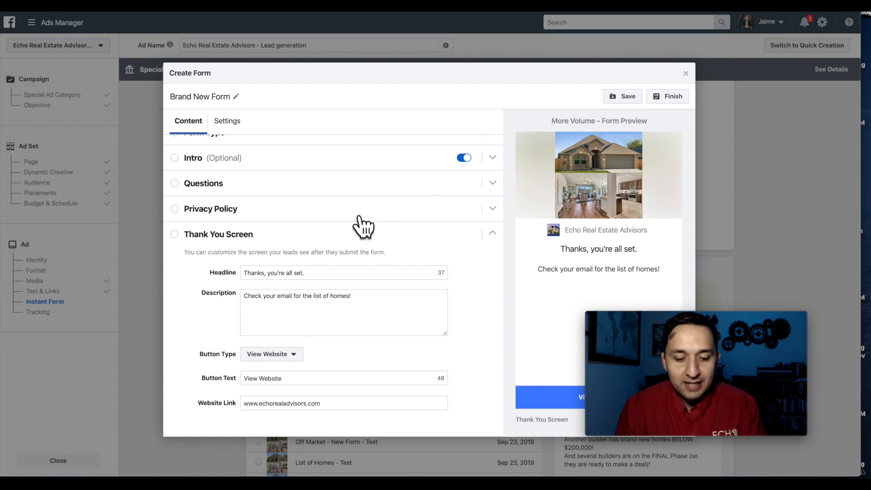
pyautogui.click(675, 102)
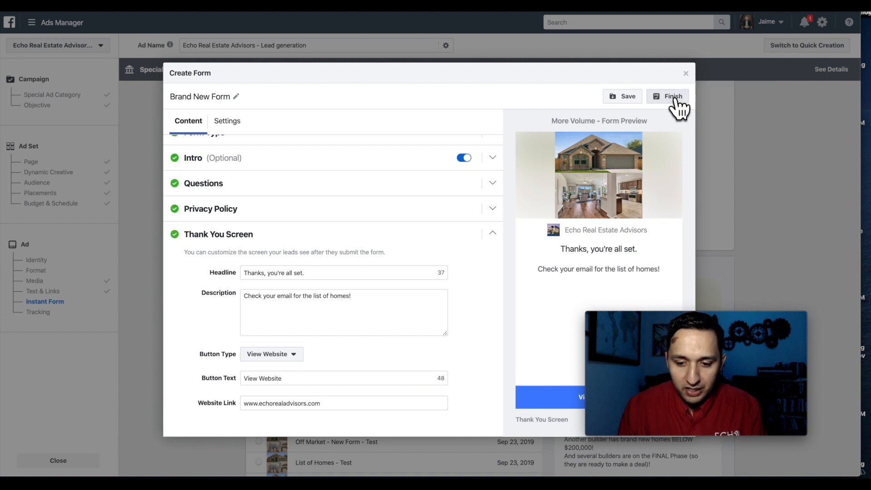